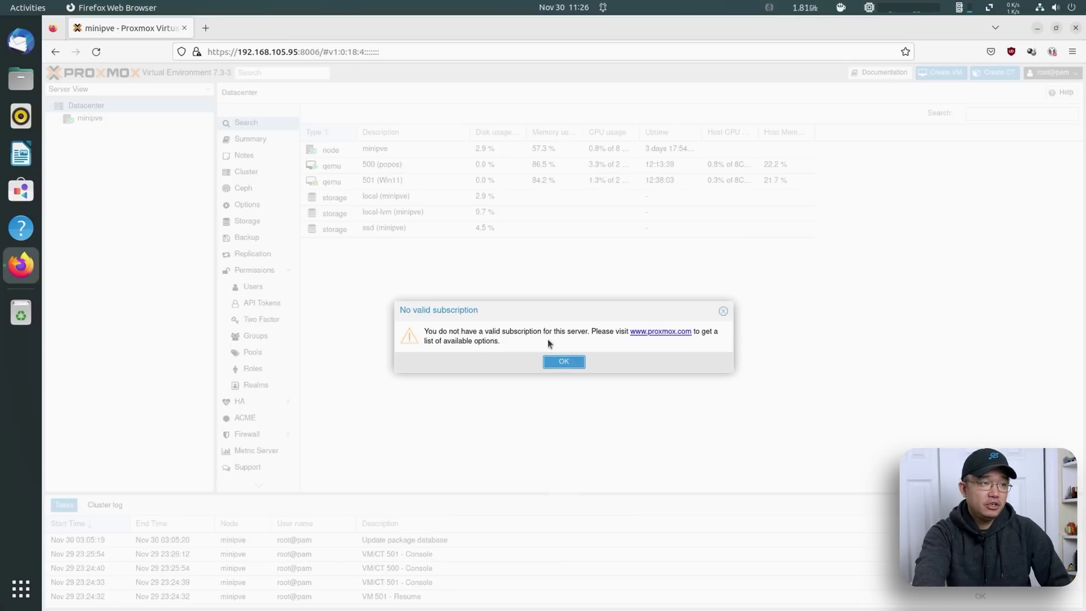
- Dismiss the missing subscription notice and open the minipve node's summary with its virtual machines and storages expanded
left_click_drag(534, 310, 505, 240)
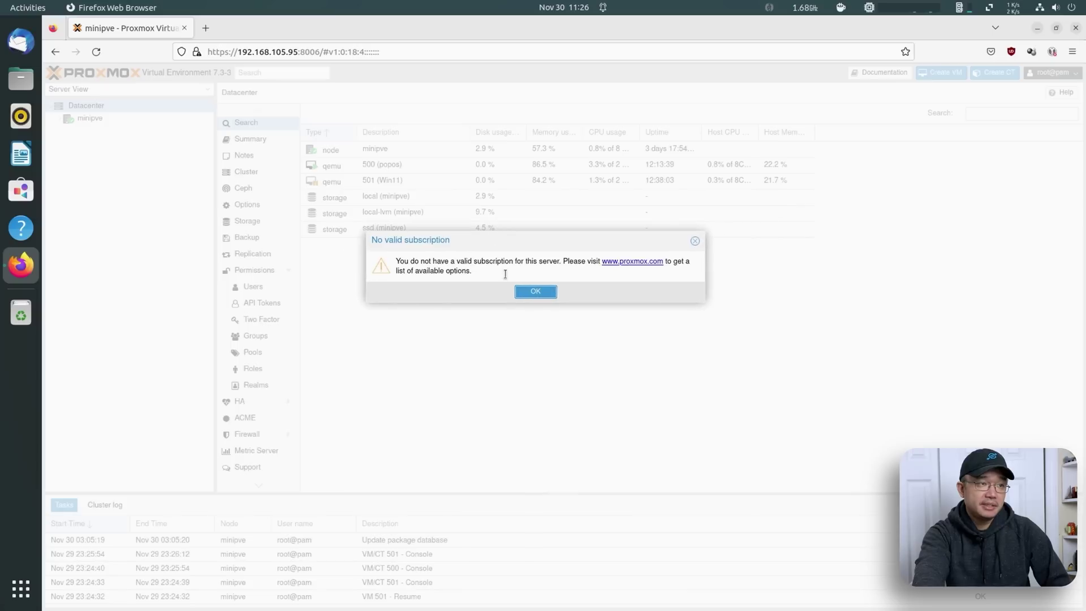
left_click(535, 292)
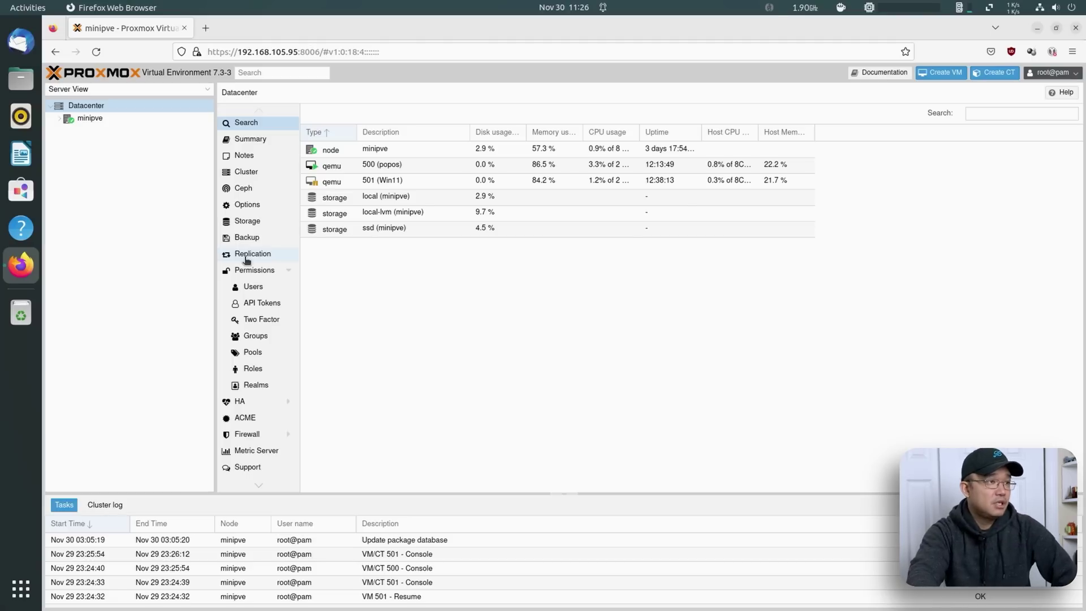
left_click(86, 122)
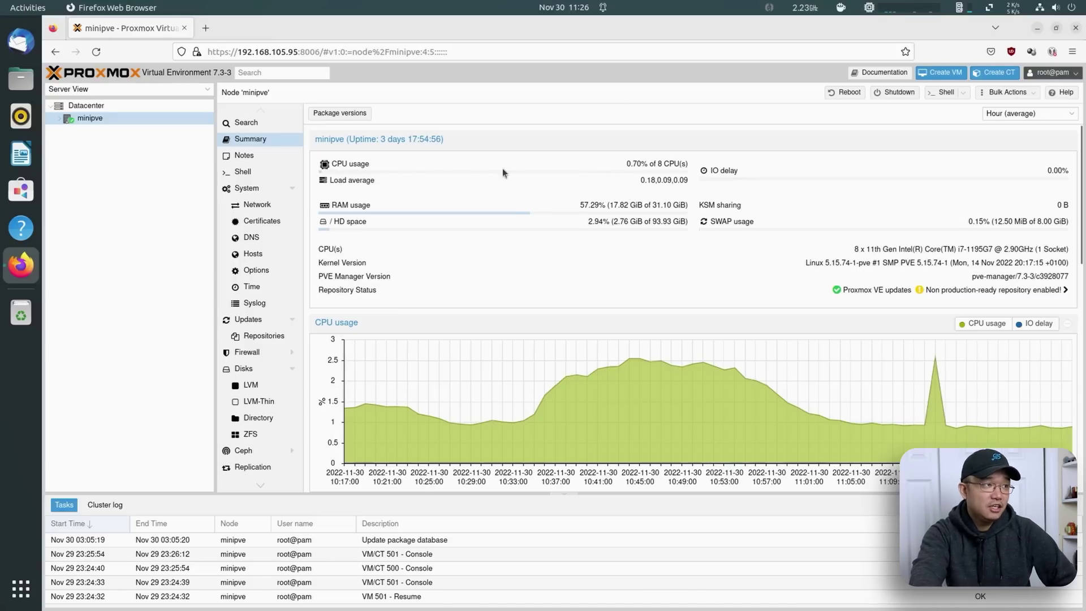
left_click(61, 122)
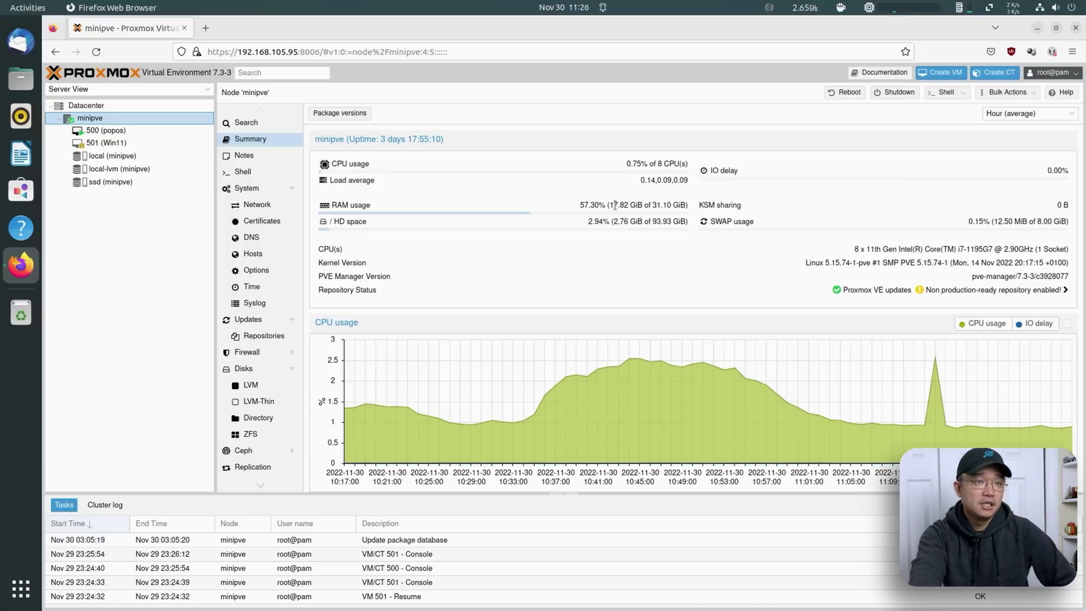
- Examine the processor details in the minipve node's summary
left_click_drag(855, 249, 861, 249)
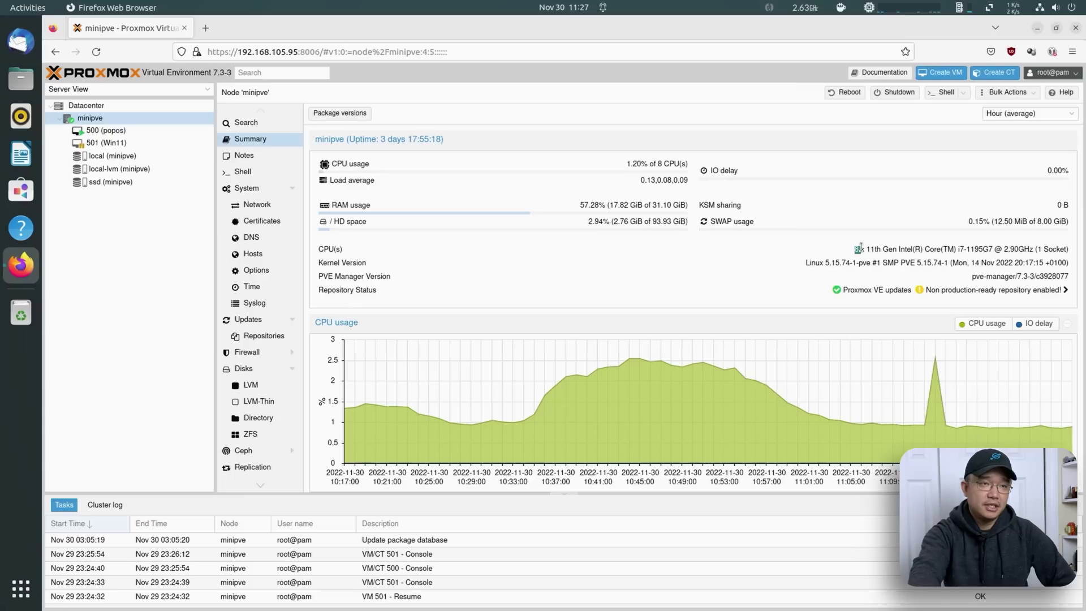
left_click_drag(874, 248, 912, 250)
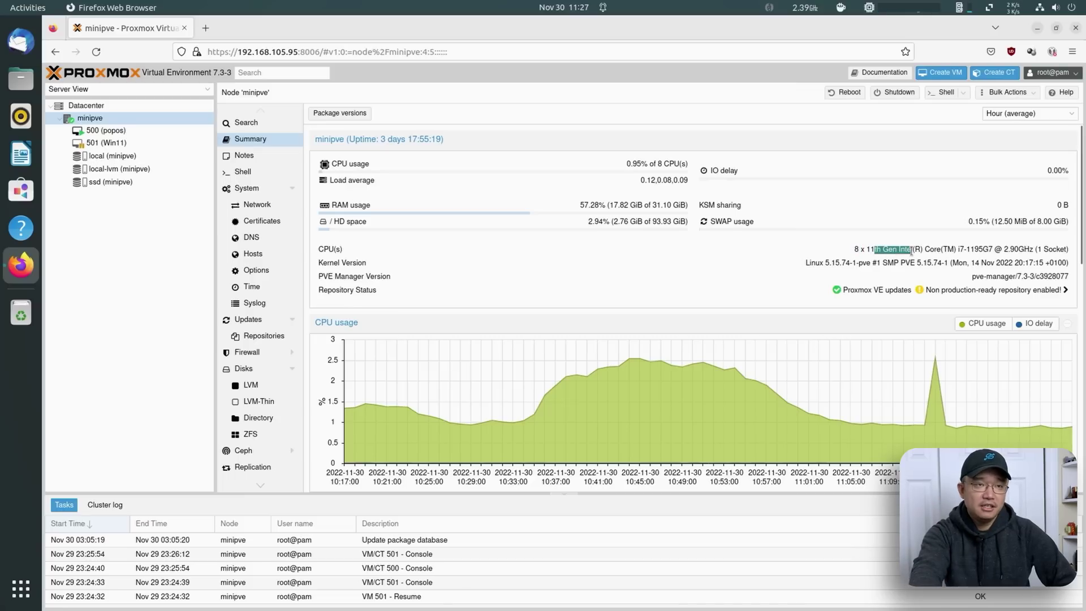
left_click(993, 249)
left_click(998, 249)
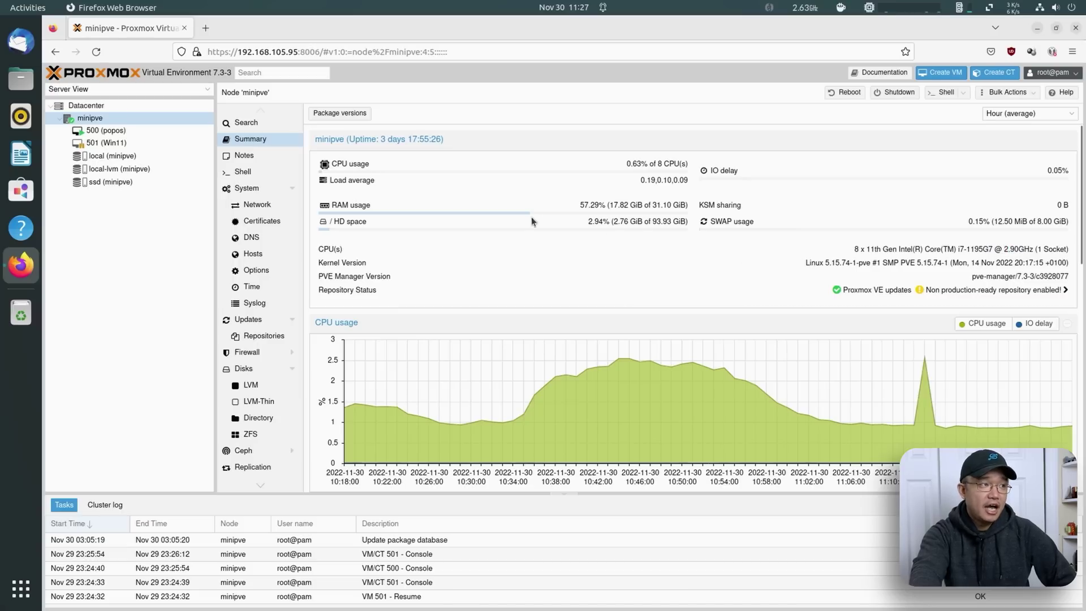
- Review the status and usage of the ssd, local and local-lvm storages on minipve
left_click(108, 182)
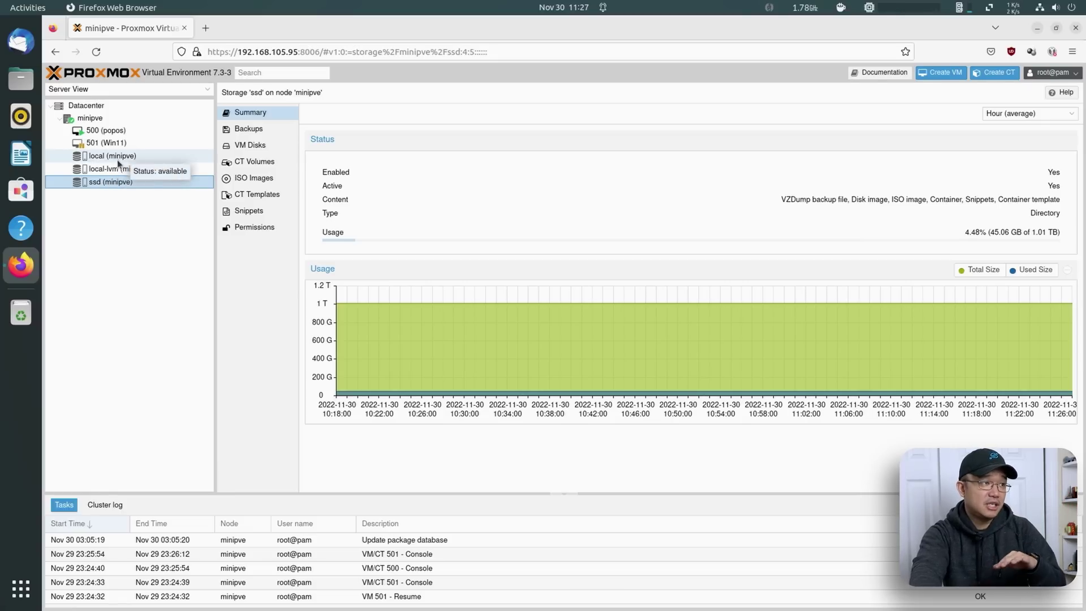
left_click(115, 159)
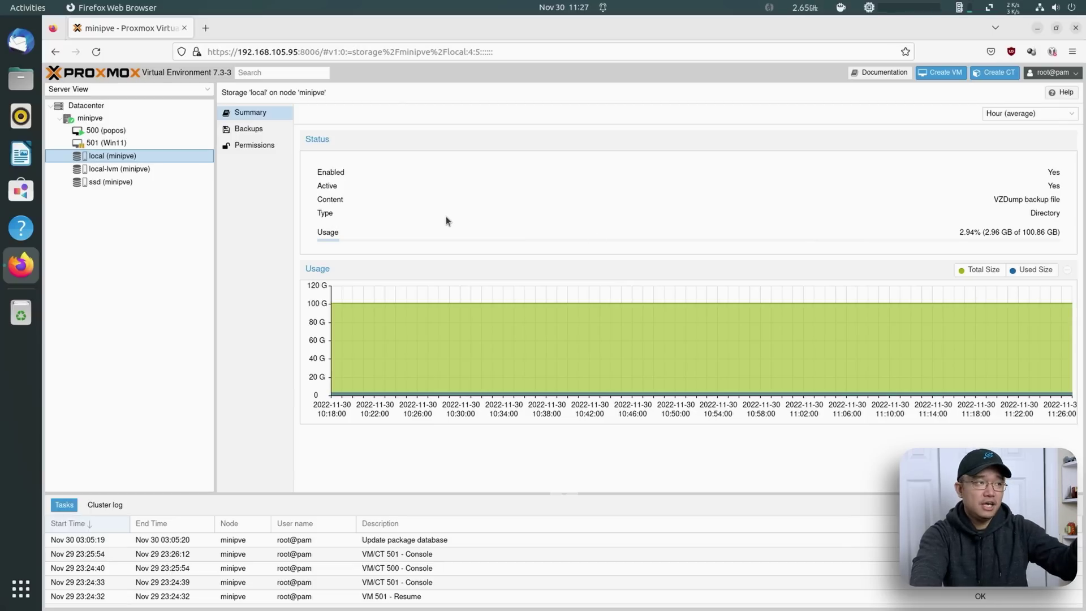
left_click(155, 168)
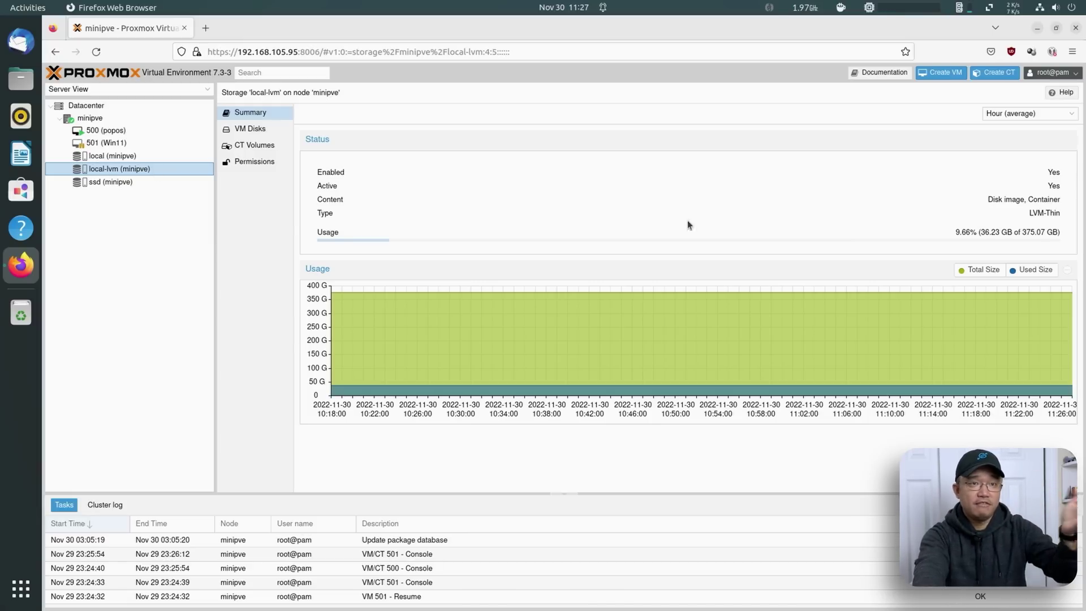
double_click(1031, 232)
left_click(1041, 234)
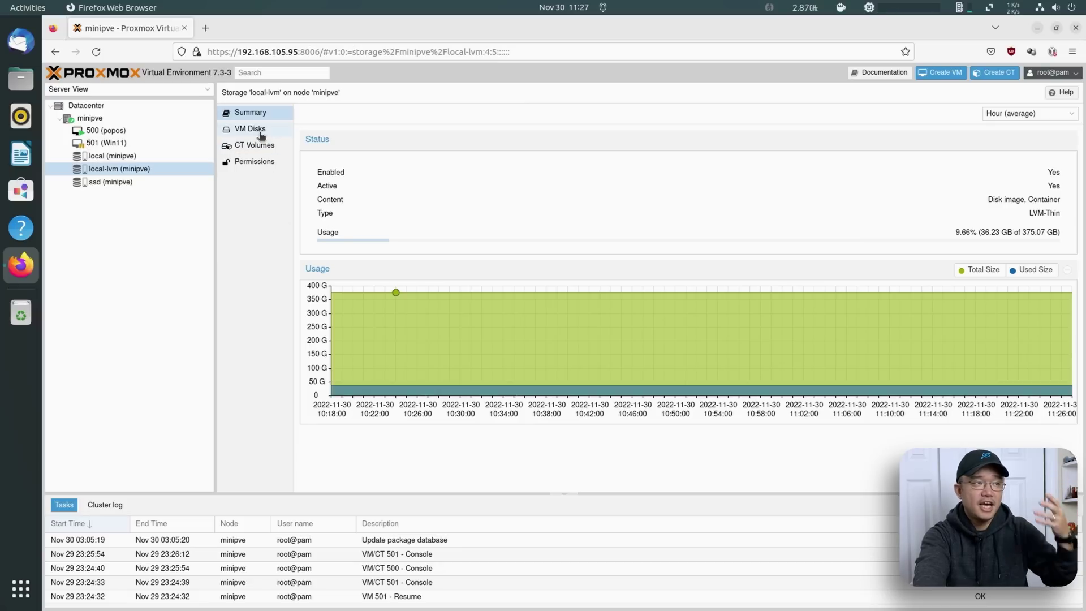
left_click(117, 184)
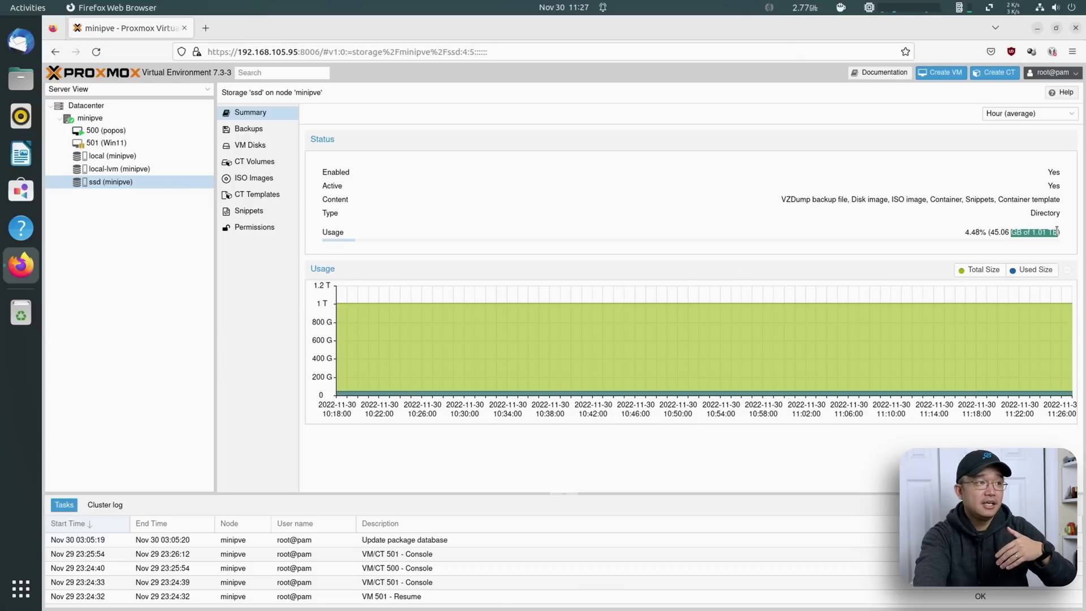
- Show the hardware configuration of virtual machine 500 (popos)
left_click(118, 145)
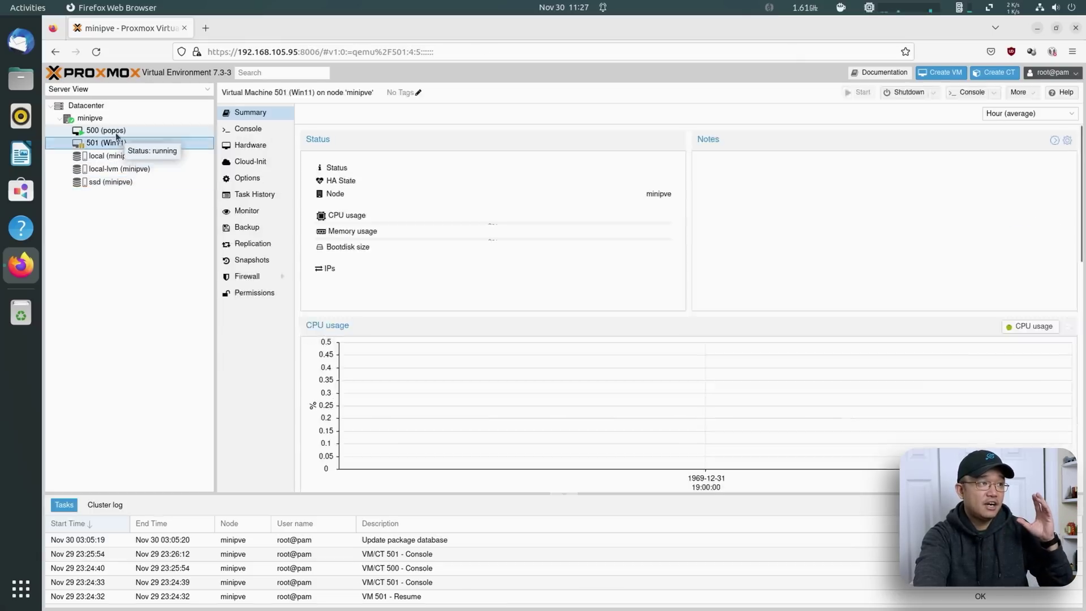
left_click(115, 133)
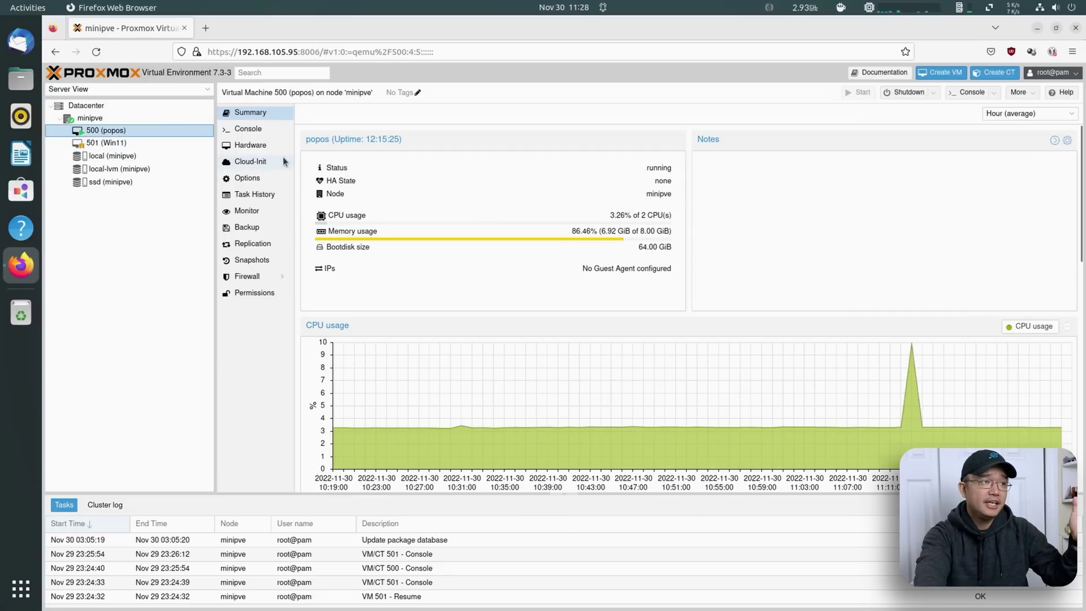
left_click(252, 145)
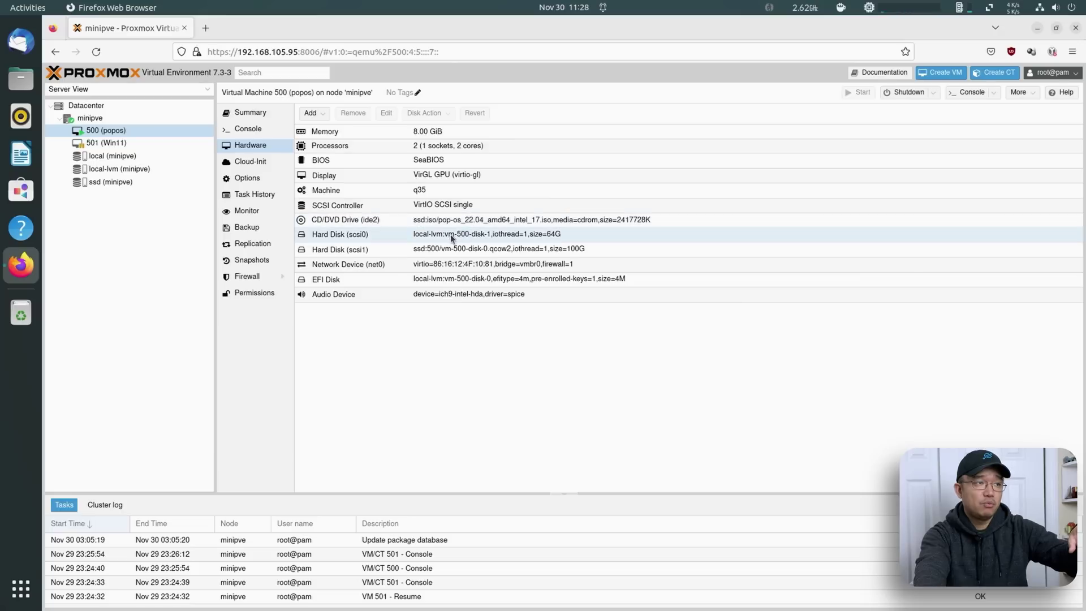
- Compare the popos machine's scsi0 and scsi1 hard disks, checking their sizes and the storages that hold them
left_click(559, 235)
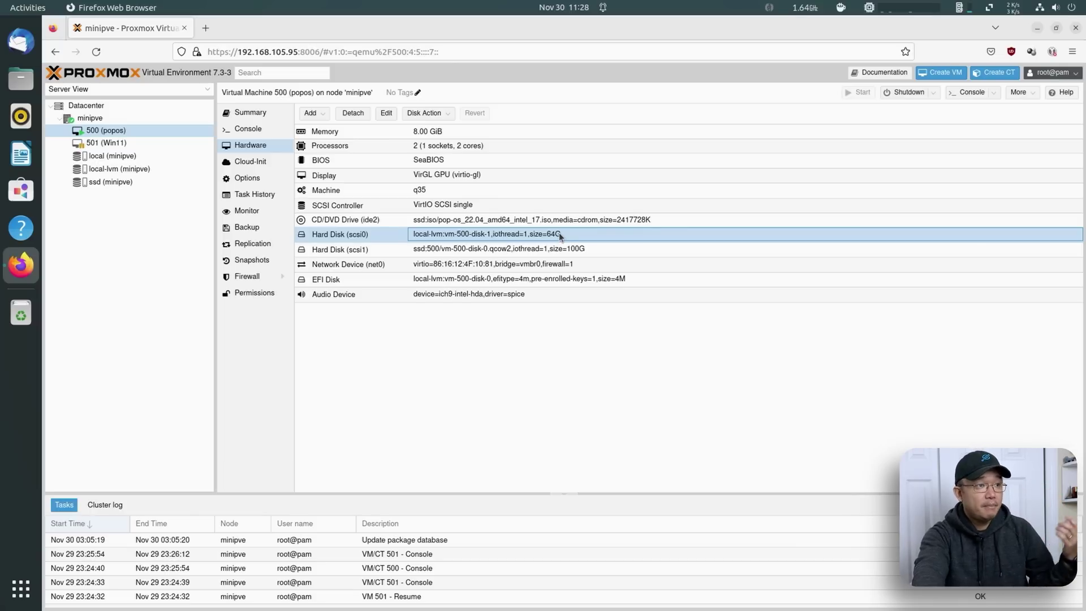
left_click(506, 251)
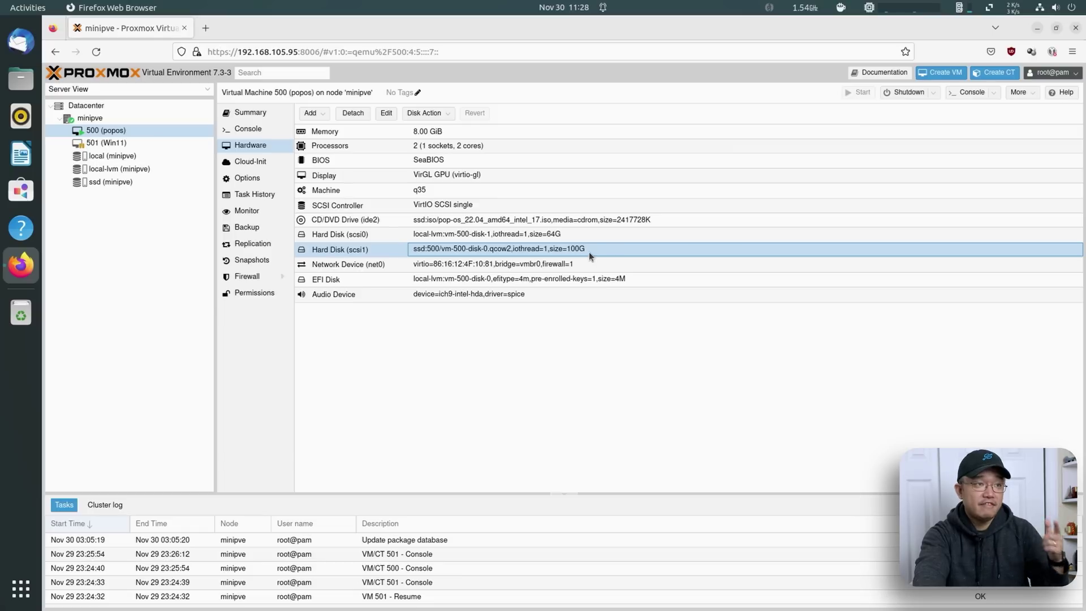
left_click(534, 236)
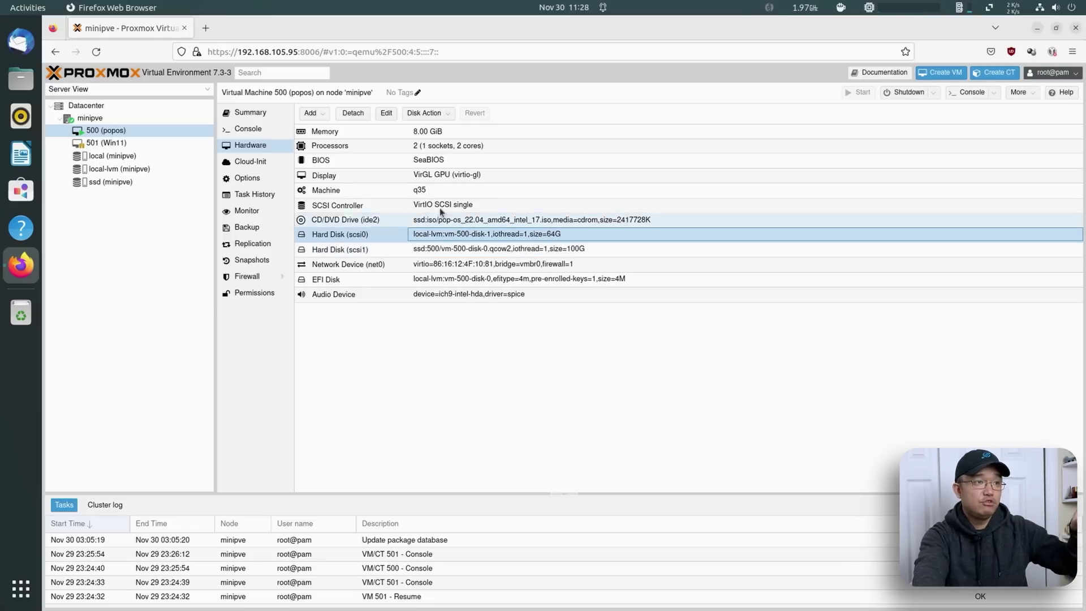
left_click(564, 251)
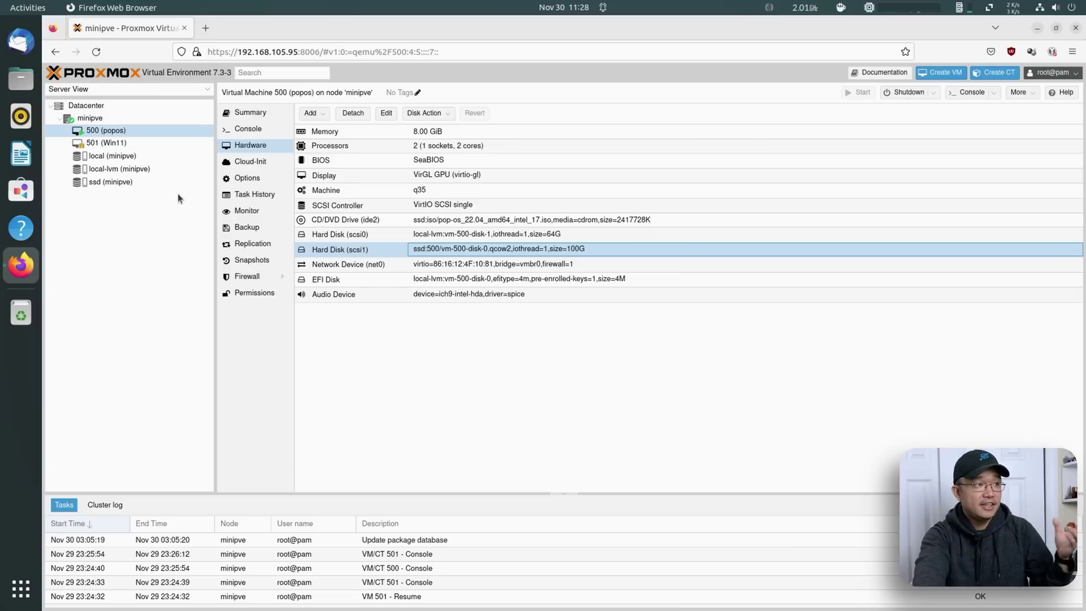
left_click(116, 181)
left_click(106, 130)
left_click(509, 249)
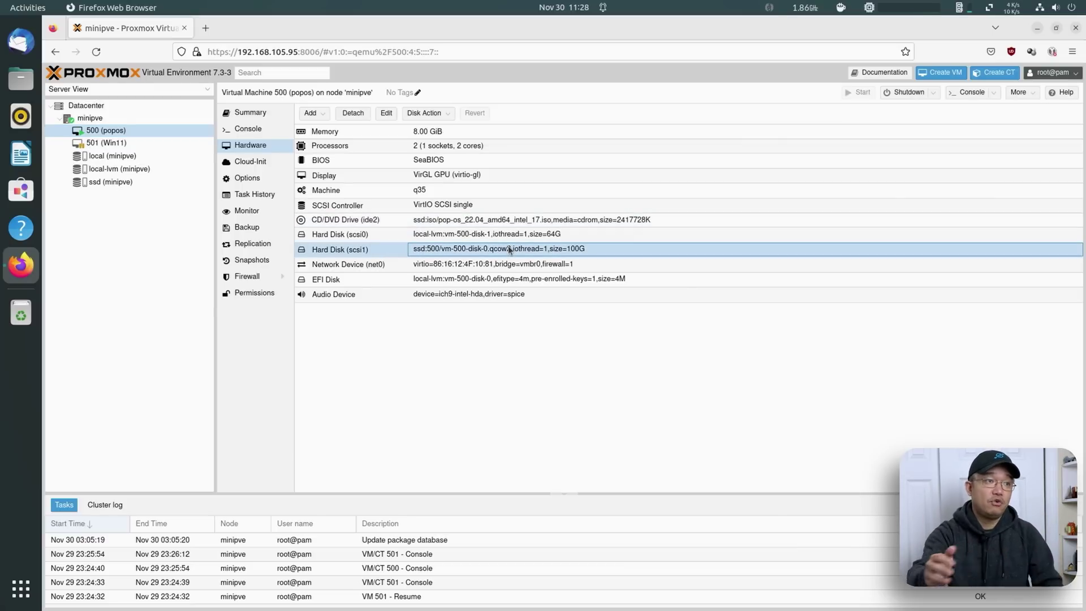
left_click(478, 234)
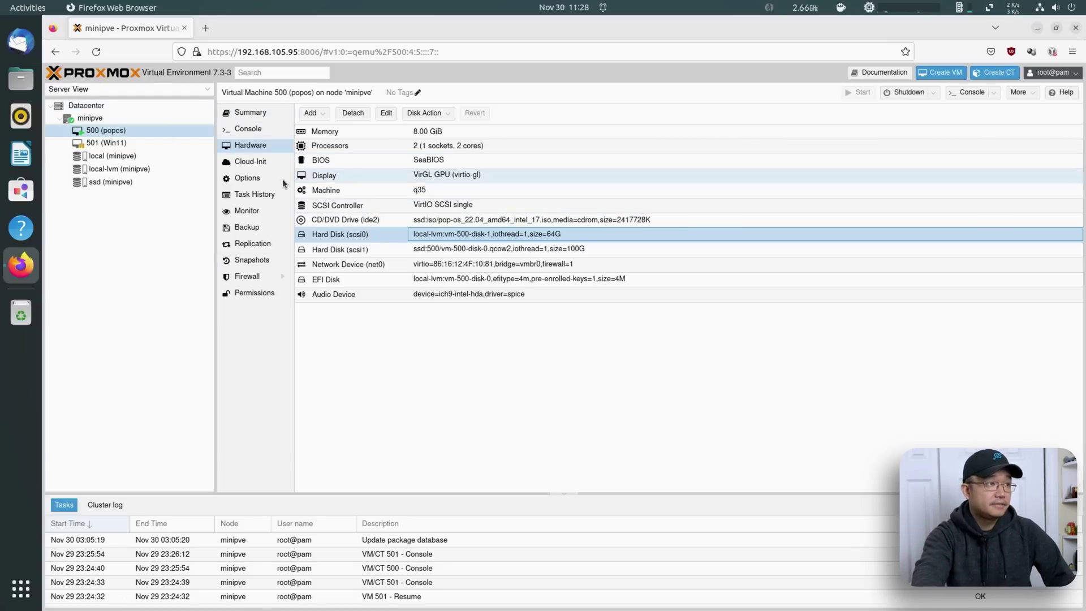
- Open the console of virtual machine 500 (popos) and filter its Steam library to items installed locally
left_click(245, 133)
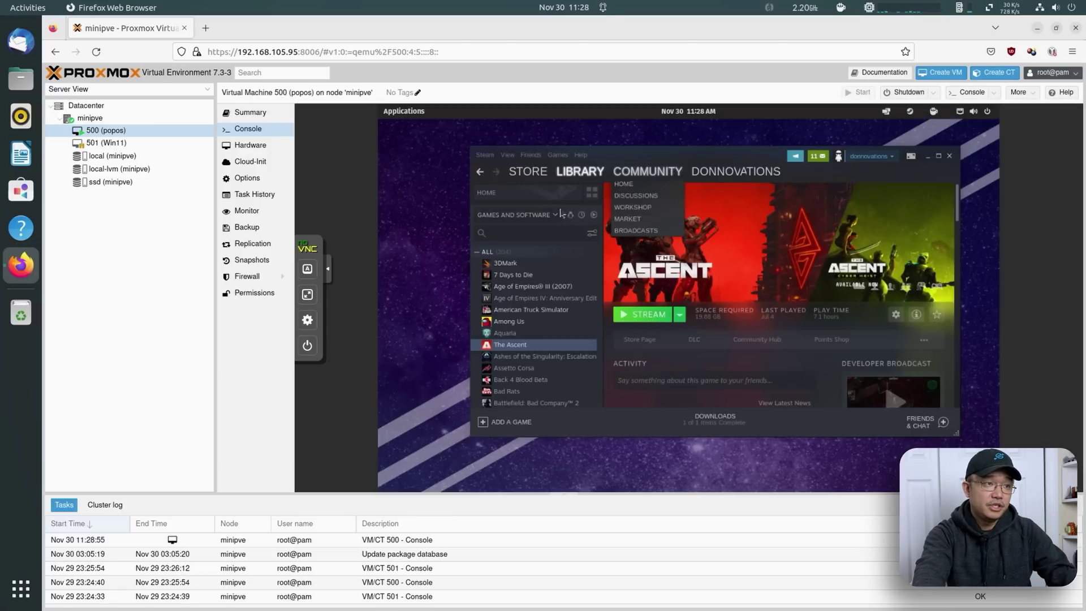
left_click(592, 232)
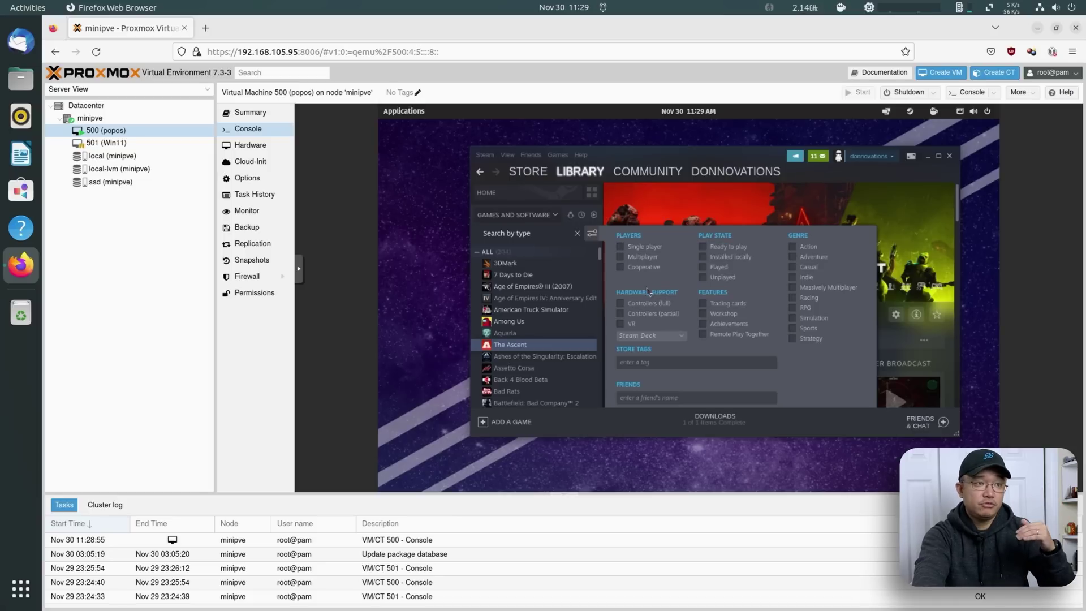
left_click(717, 262)
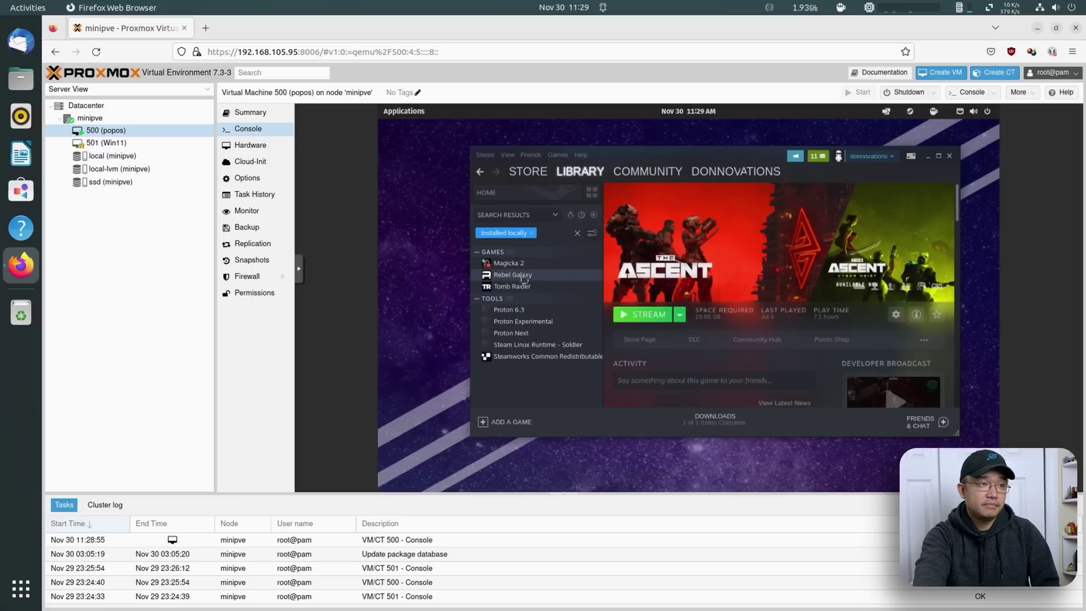
- Launch Rebel Galaxy from the Steam library with the launcher's existing settings, and collapse the Proxmox task log to enlarge the console
left_click(523, 275)
left_click(655, 314)
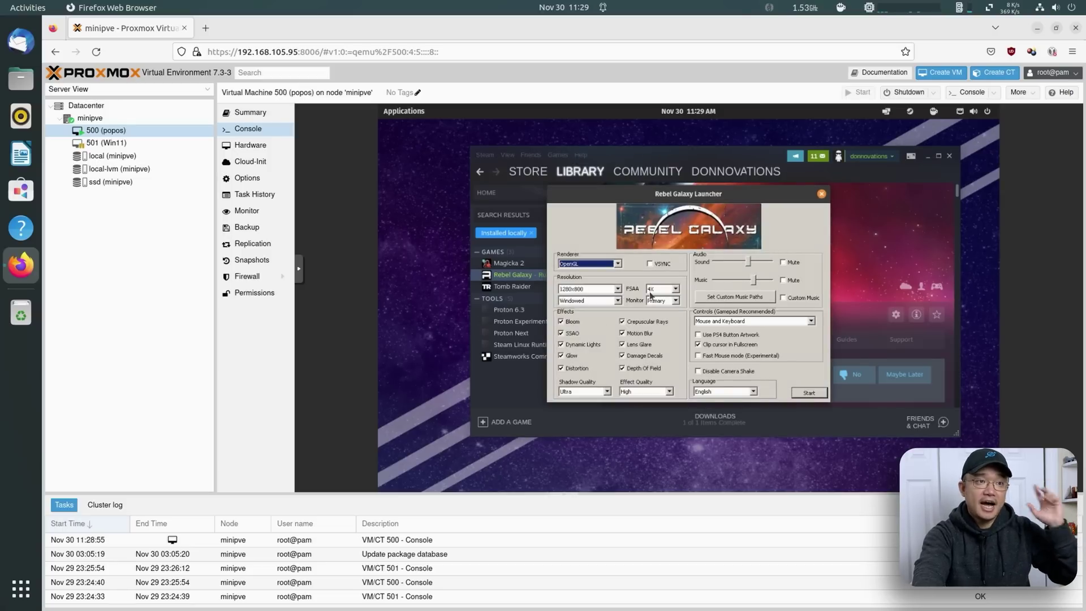
left_click(809, 393)
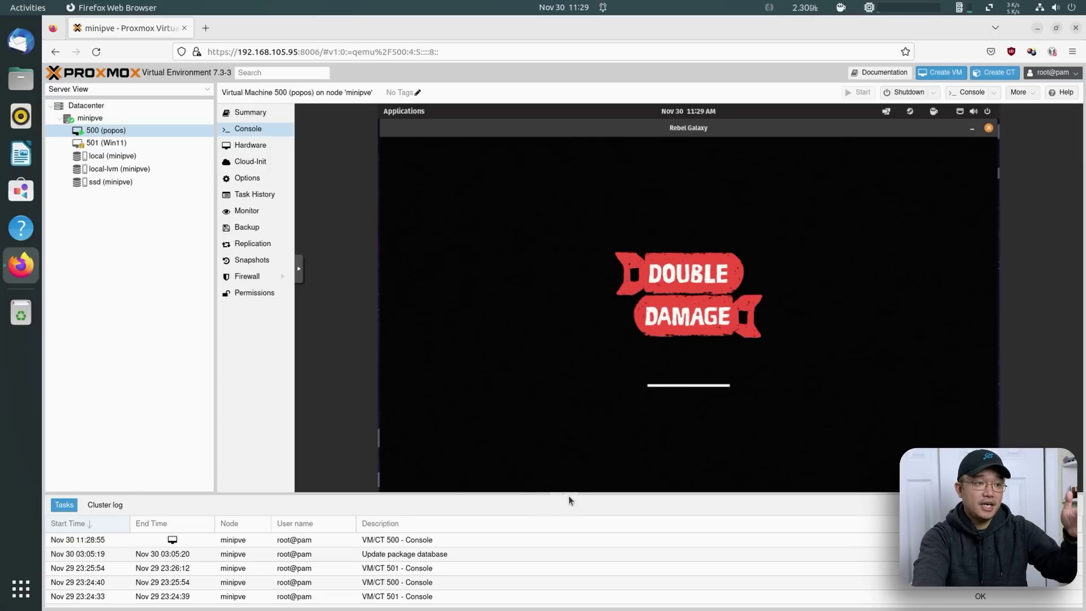
left_click(569, 496)
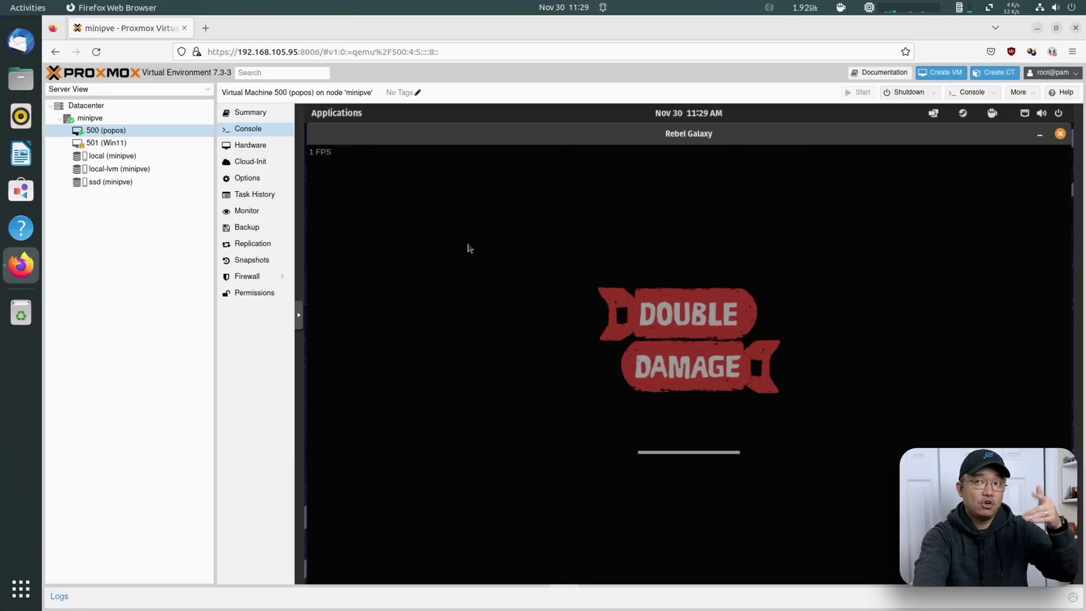